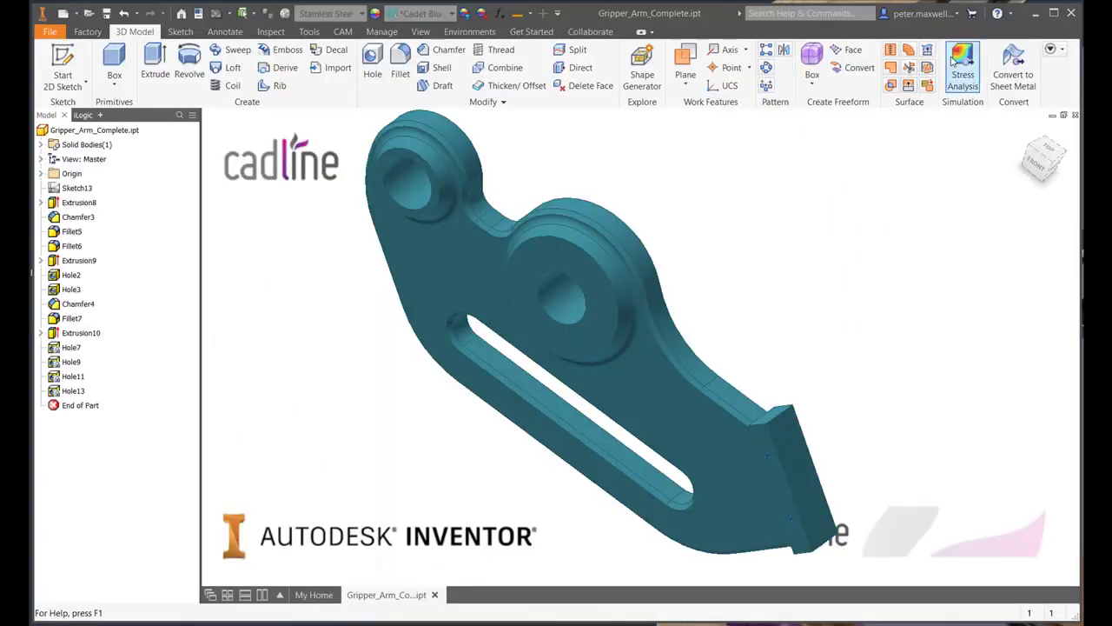
# Start stress analysis of the gripper arm and create a static analysis study with the Single Point design objective
pyautogui.click(962, 63)
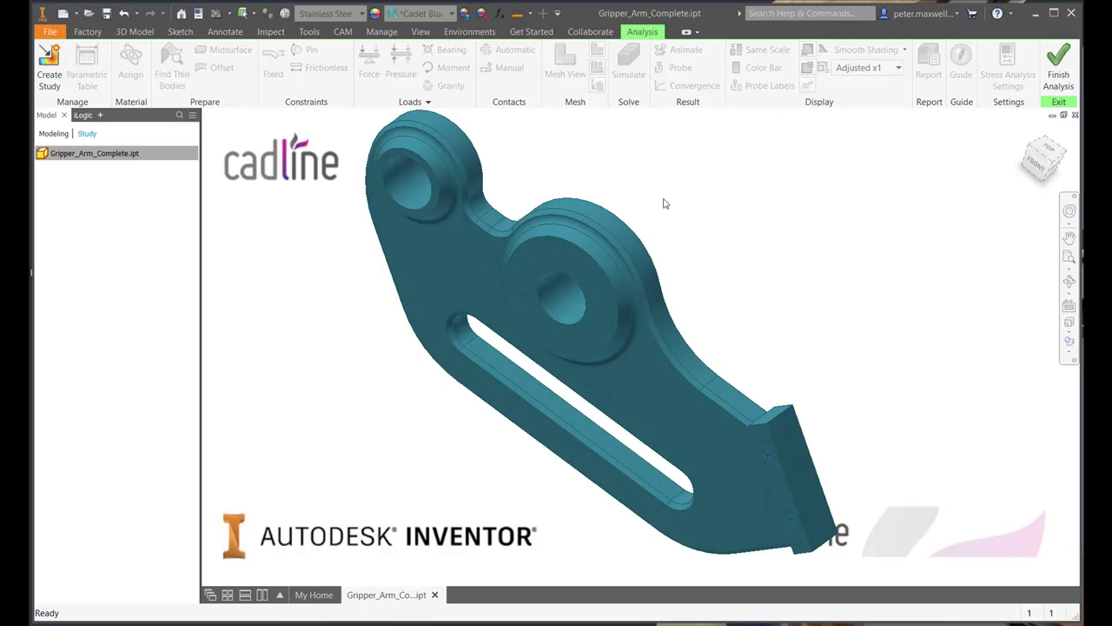
pyautogui.click(49, 65)
pyautogui.click(419, 131)
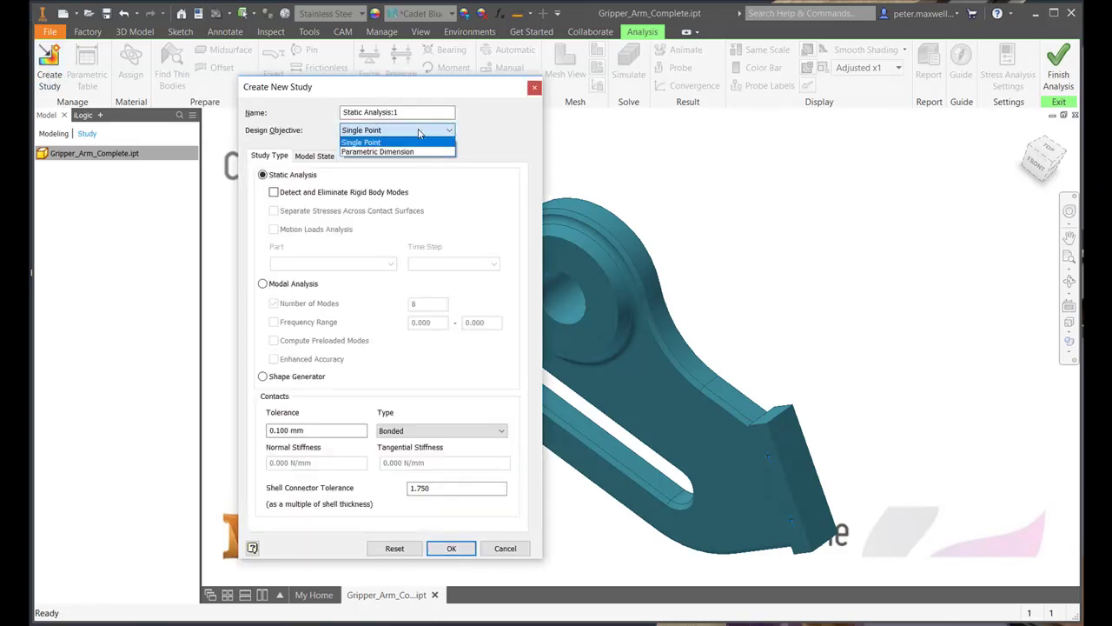
pyautogui.click(420, 131)
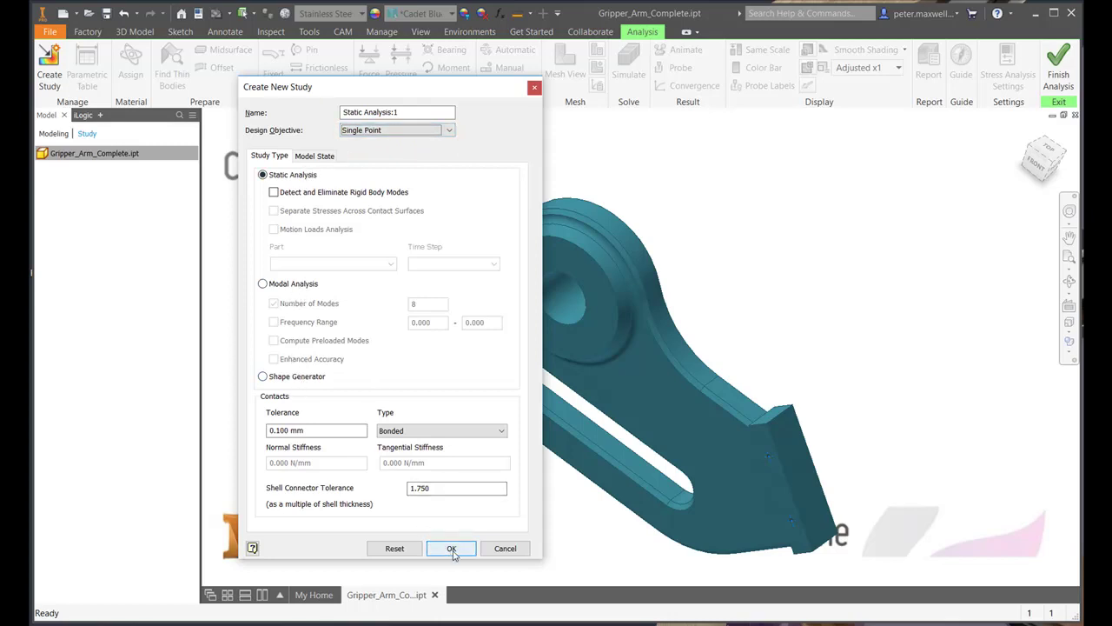
pyautogui.click(451, 548)
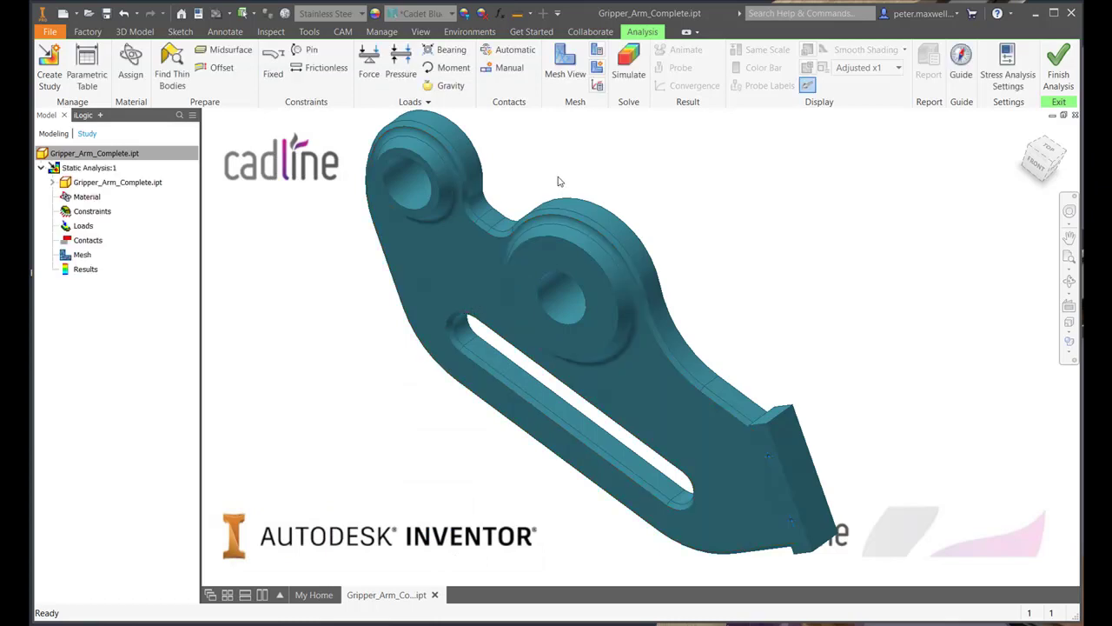
# Try Aluminum 6061 as the gripper arm's override material and return the override to As Defined
pyautogui.click(131, 63)
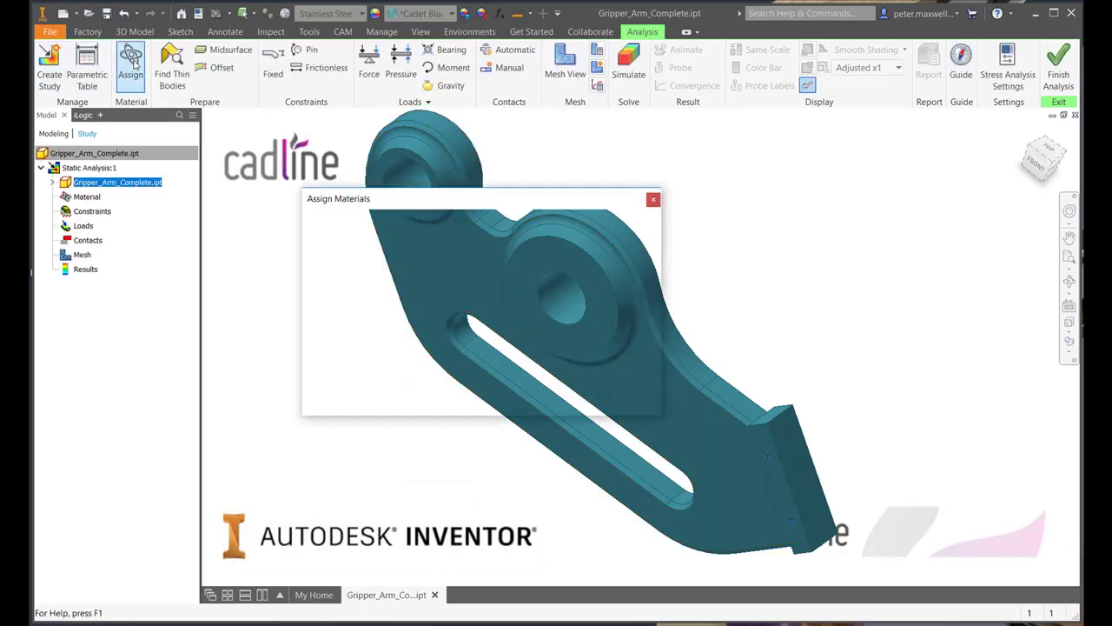
pyautogui.moveTo(517, 197); pyautogui.dragTo(590, 183)
pyautogui.click(599, 217)
pyautogui.click(639, 218)
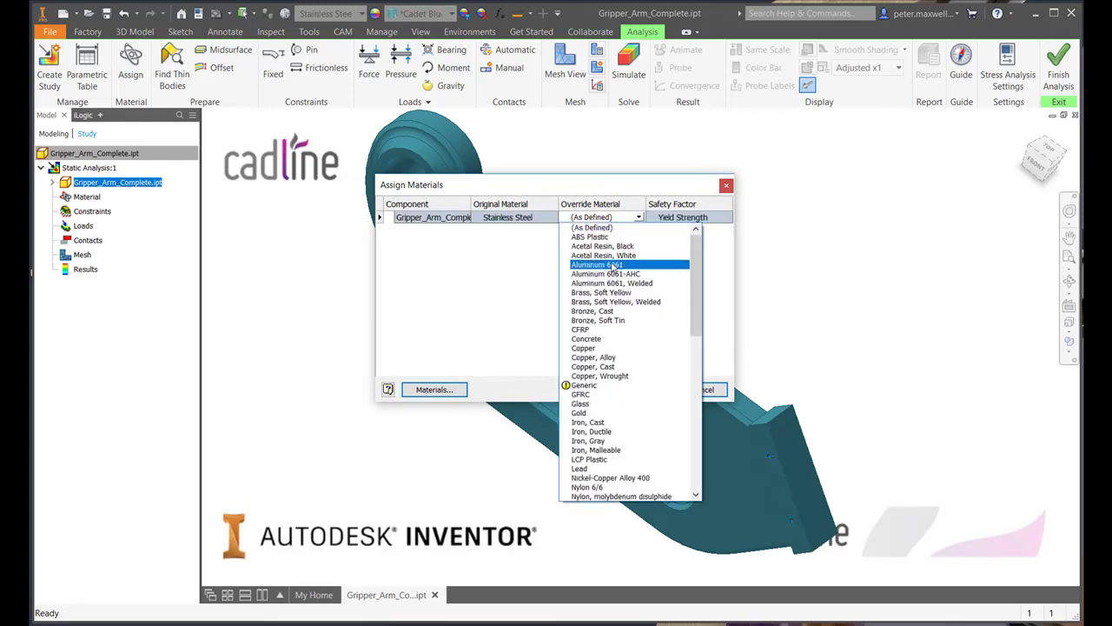
pyautogui.click(608, 265)
pyautogui.click(638, 217)
pyautogui.scroll(2, 621, 252)
pyautogui.click(618, 228)
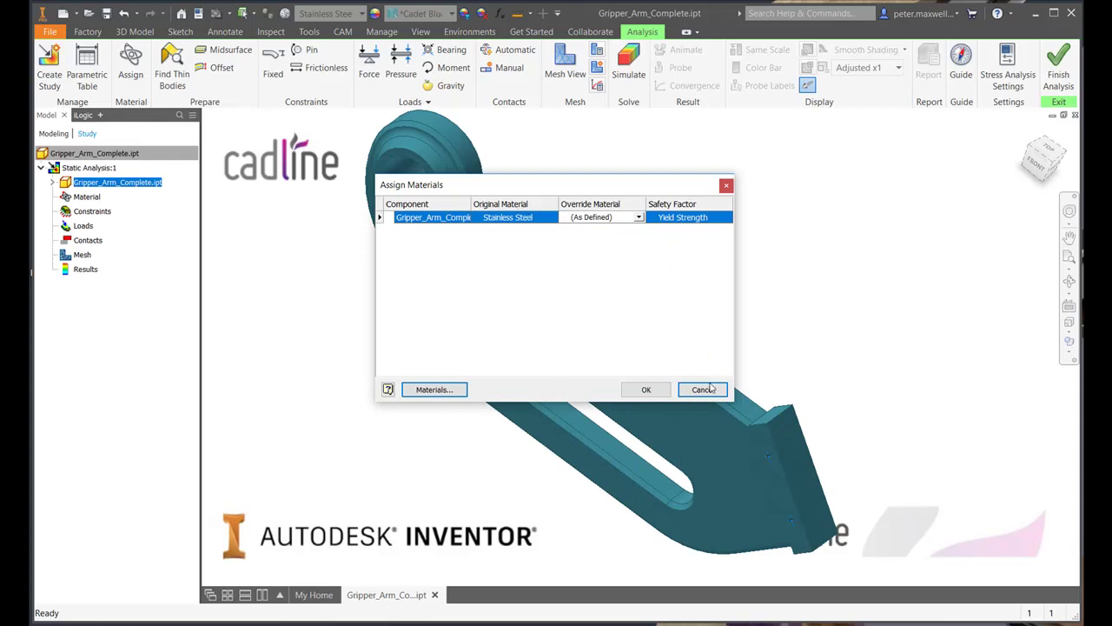
pyautogui.click(648, 389)
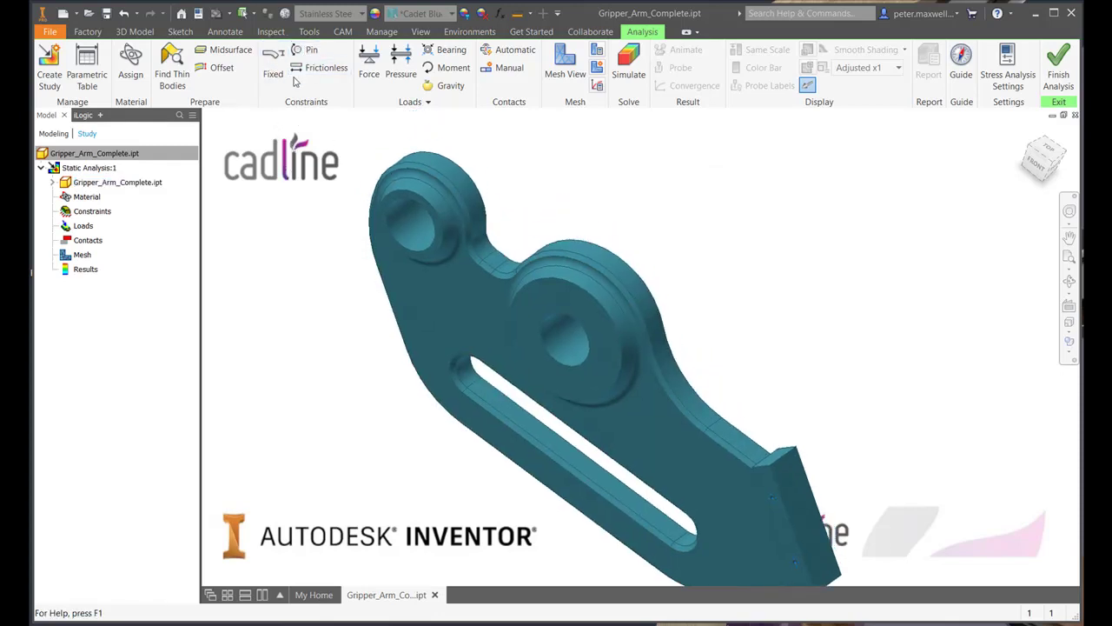
# Pin the central hole in the radial and axial directions and apply a 33000 N force to the arm's angled end face
pyautogui.click(298, 52)
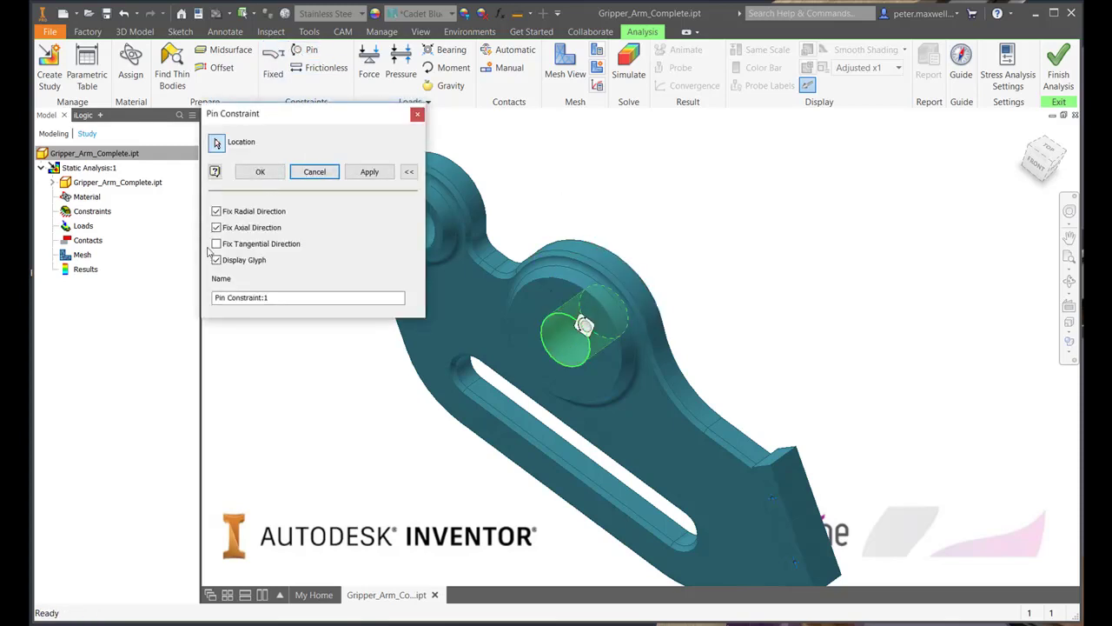
pyautogui.click(265, 174)
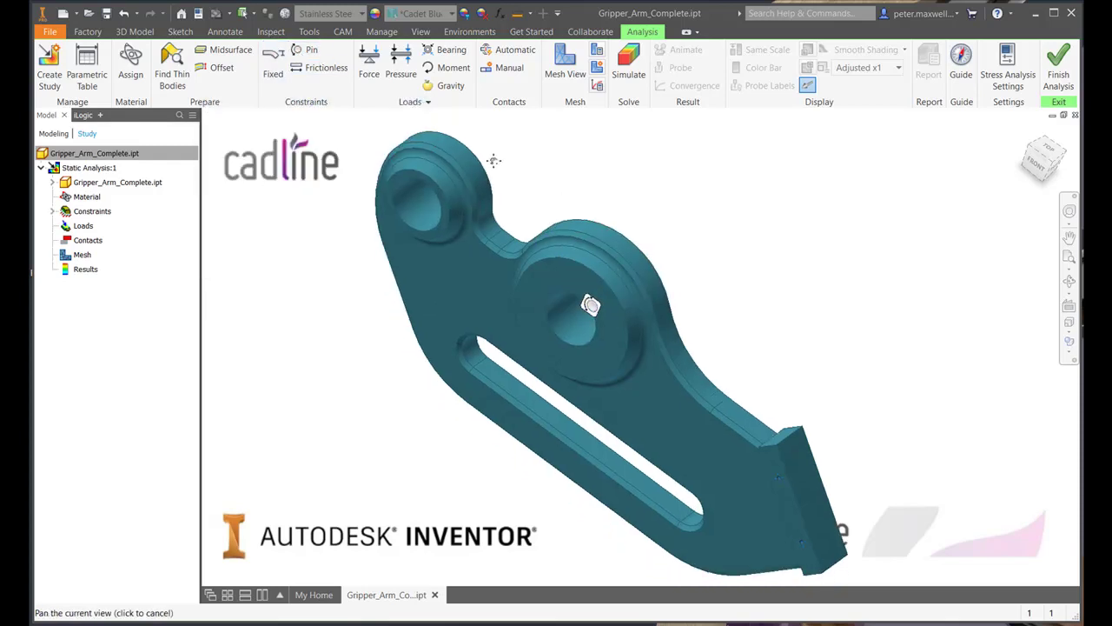
pyautogui.click(369, 59)
pyautogui.click(812, 495)
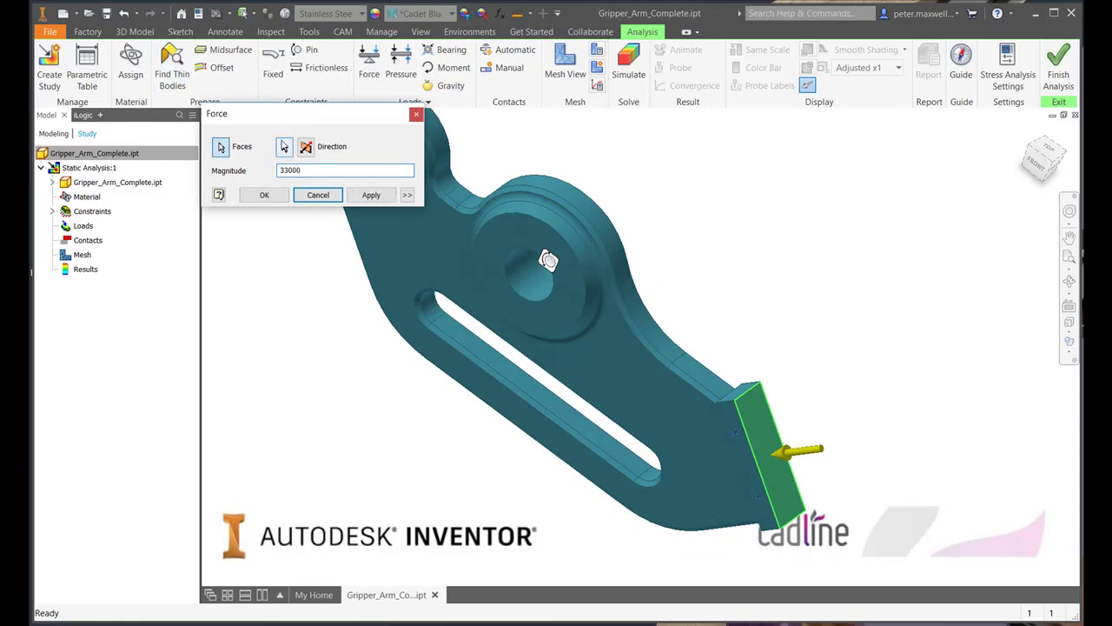
pyautogui.click(386, 199)
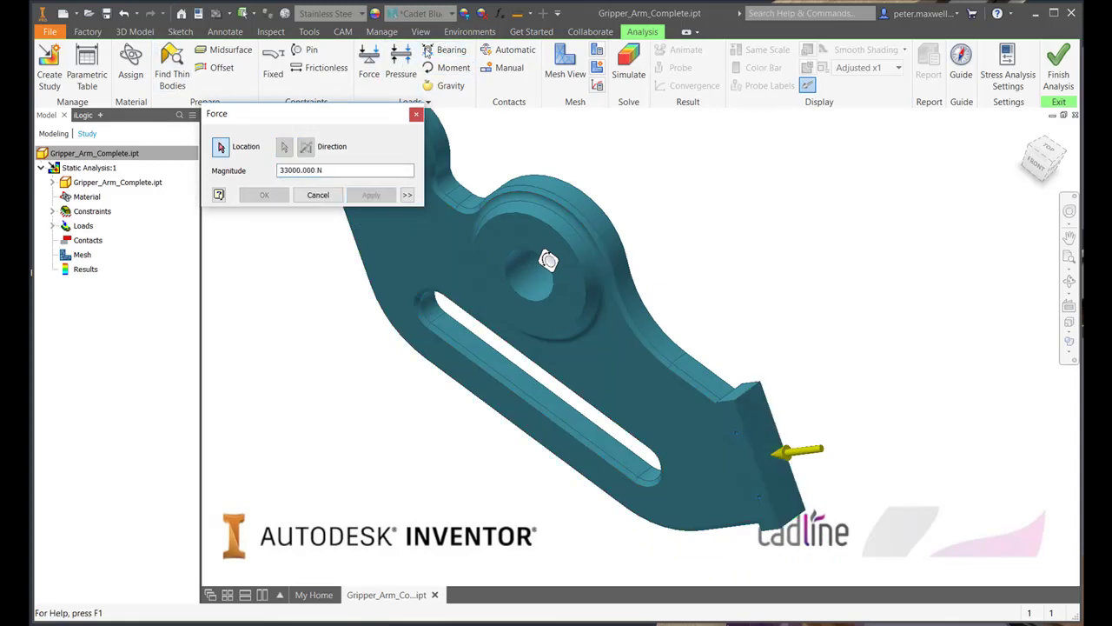
# Apply a 33000 N bearing load to the hole at the arm's upper end, with its direction set by the slot's long inner face
pyautogui.click(451, 50)
pyautogui.moveTo(499, 187); pyautogui.dragTo(634, 202, button='middle')
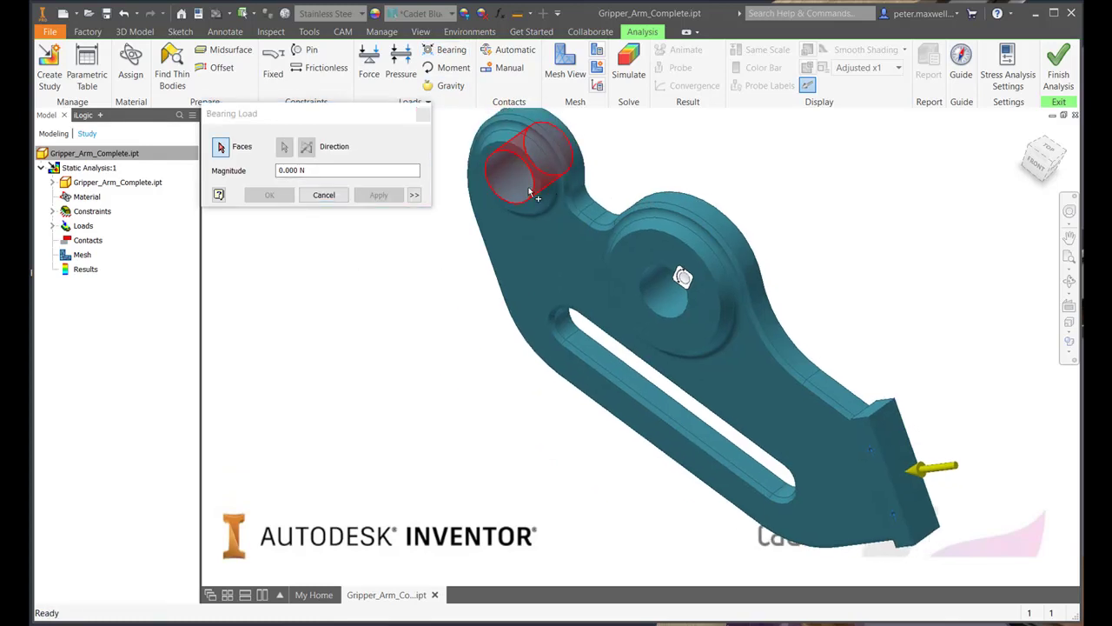
pyautogui.click(500, 204)
pyautogui.click(284, 148)
pyautogui.click(608, 368)
pyautogui.write('3300')
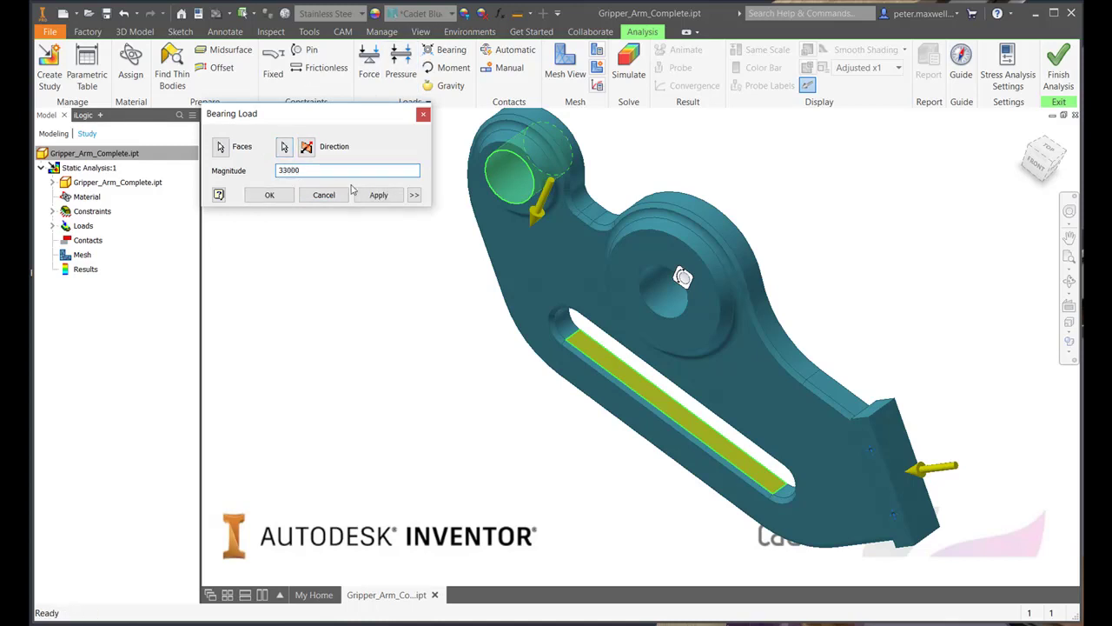
pyautogui.click(356, 198)
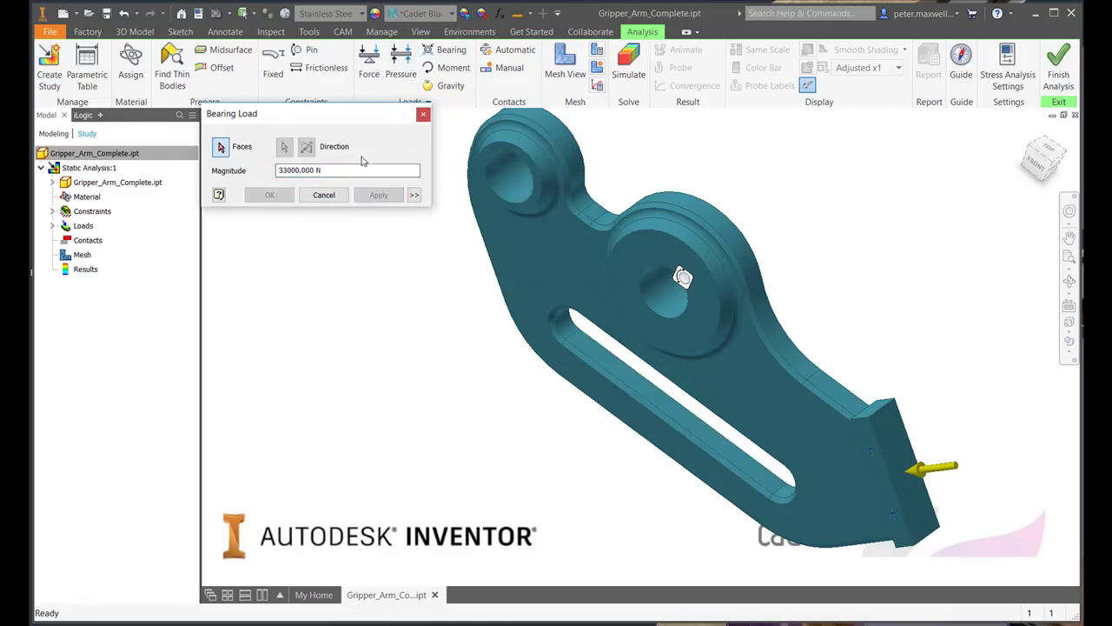
pyautogui.click(325, 193)
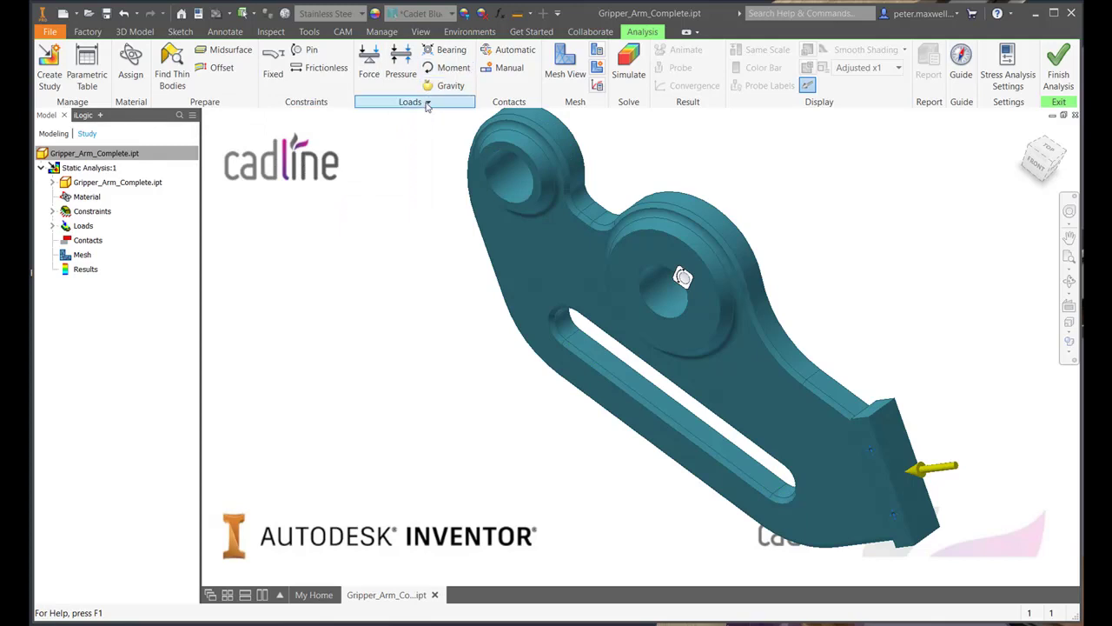
# Generate automatic contacts and display the mesh on the gripper arm
pyautogui.click(426, 104)
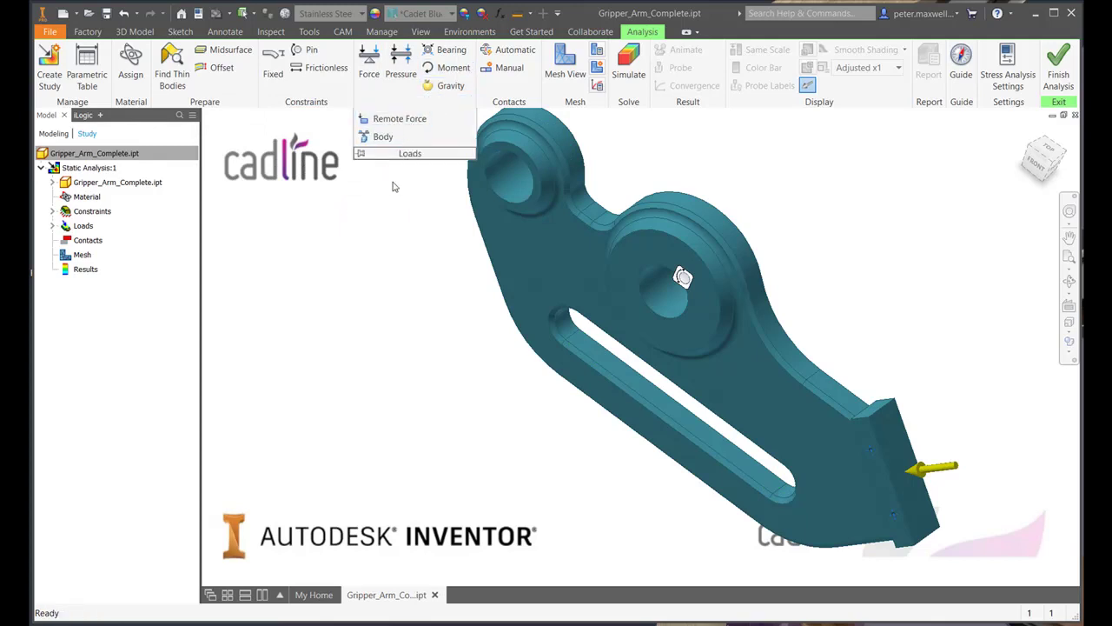
pyautogui.click(510, 50)
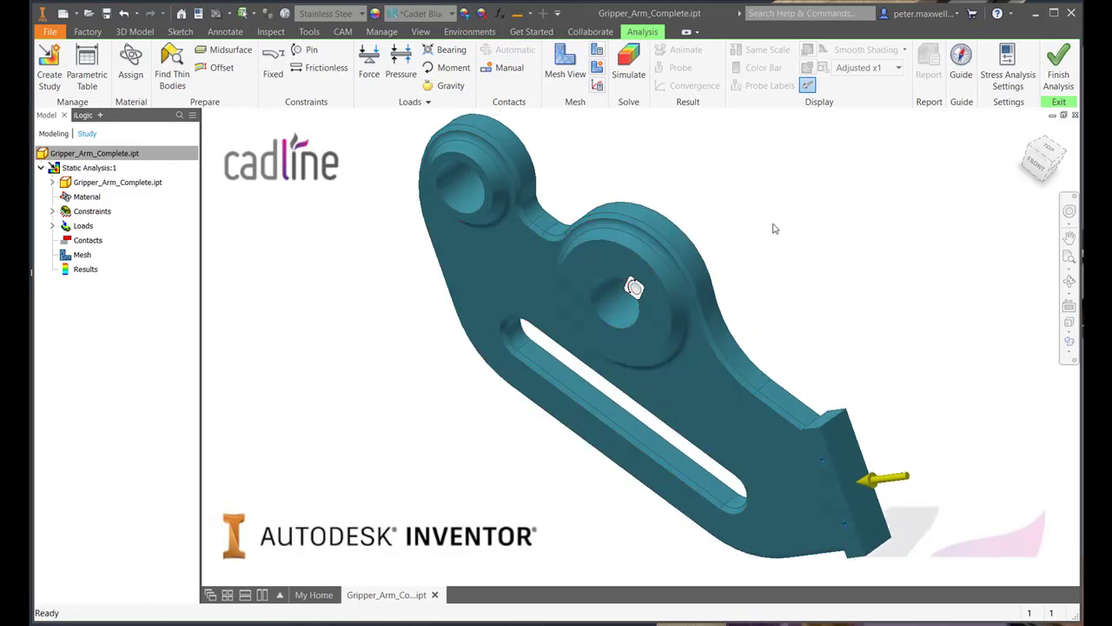
pyautogui.scroll(-3, 771, 228)
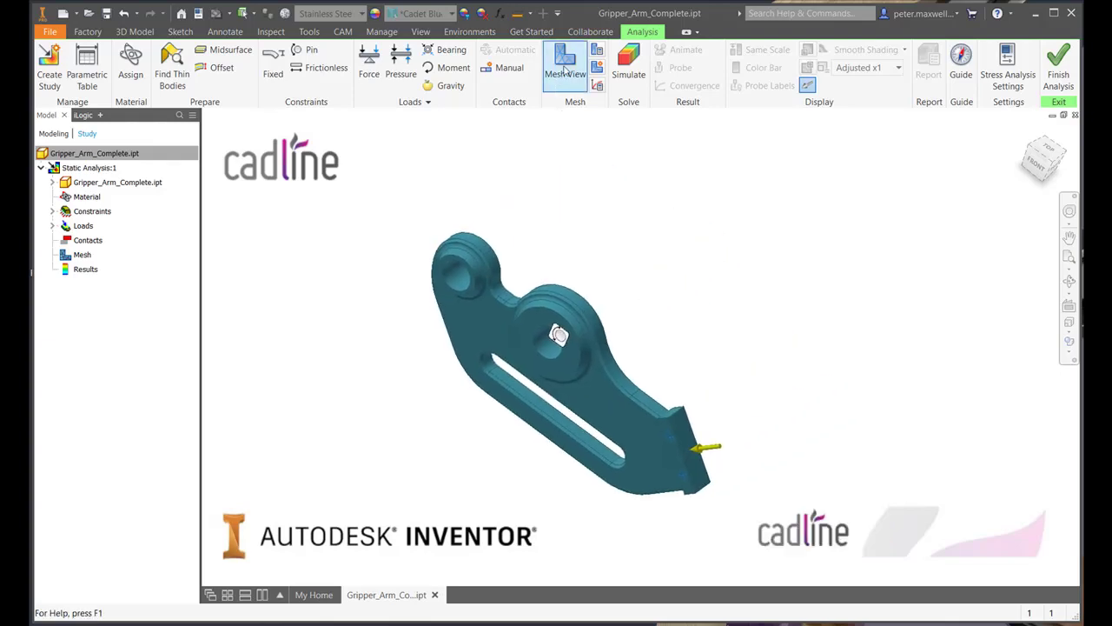
pyautogui.click(564, 66)
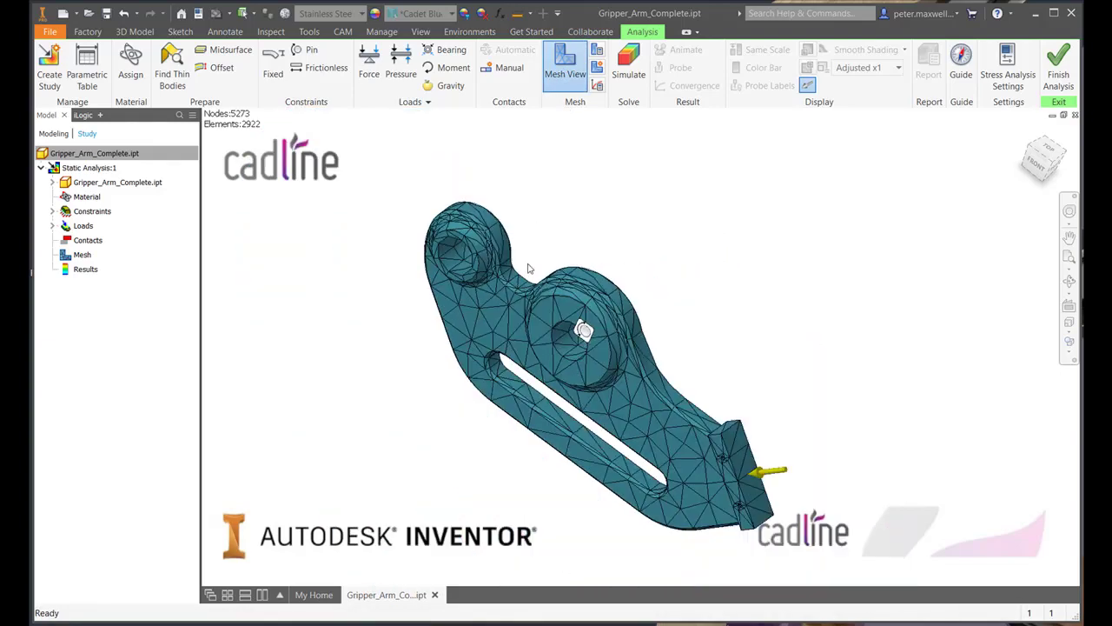
pyautogui.scroll(3, 527, 268)
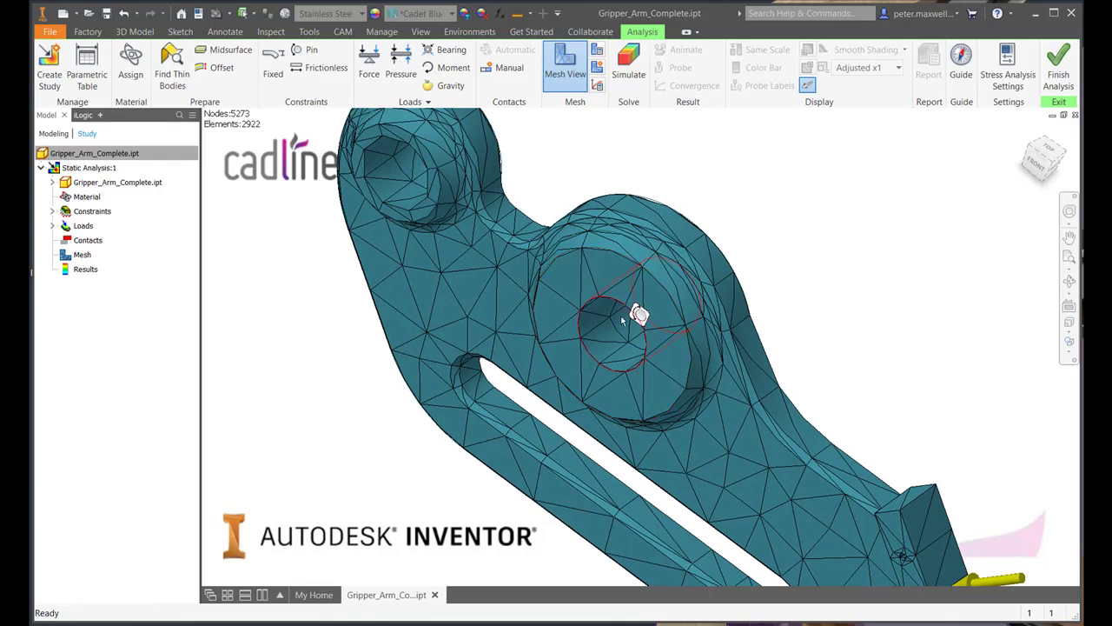
pyautogui.press('F6')
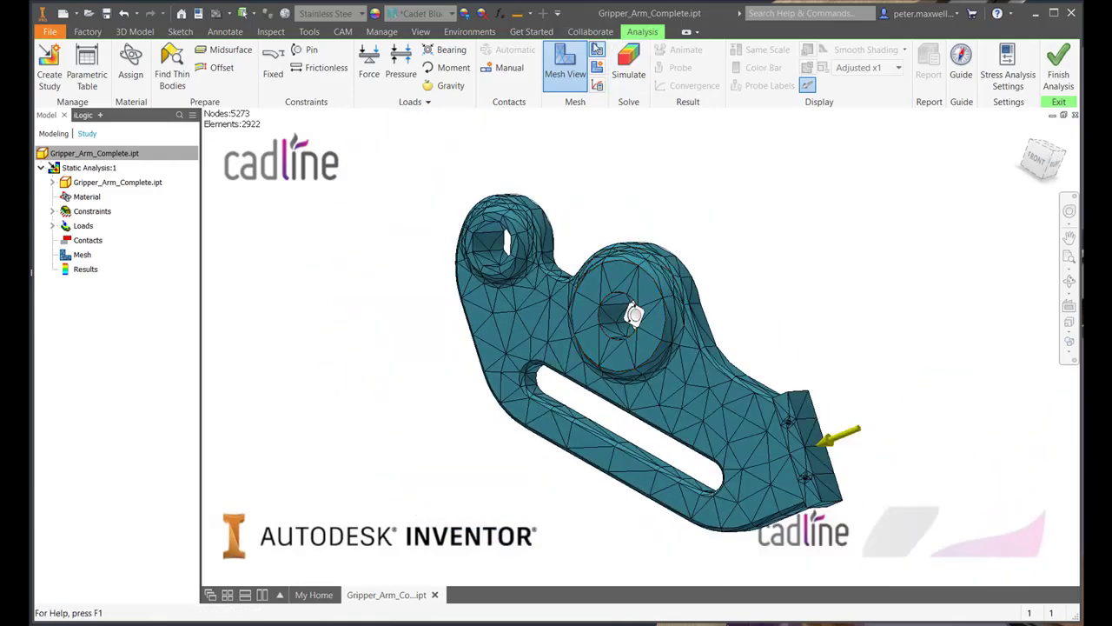
# Set the mesh's average element size to 0.050 and maximum turn angle to 30, and update the mesh
pyautogui.click(597, 50)
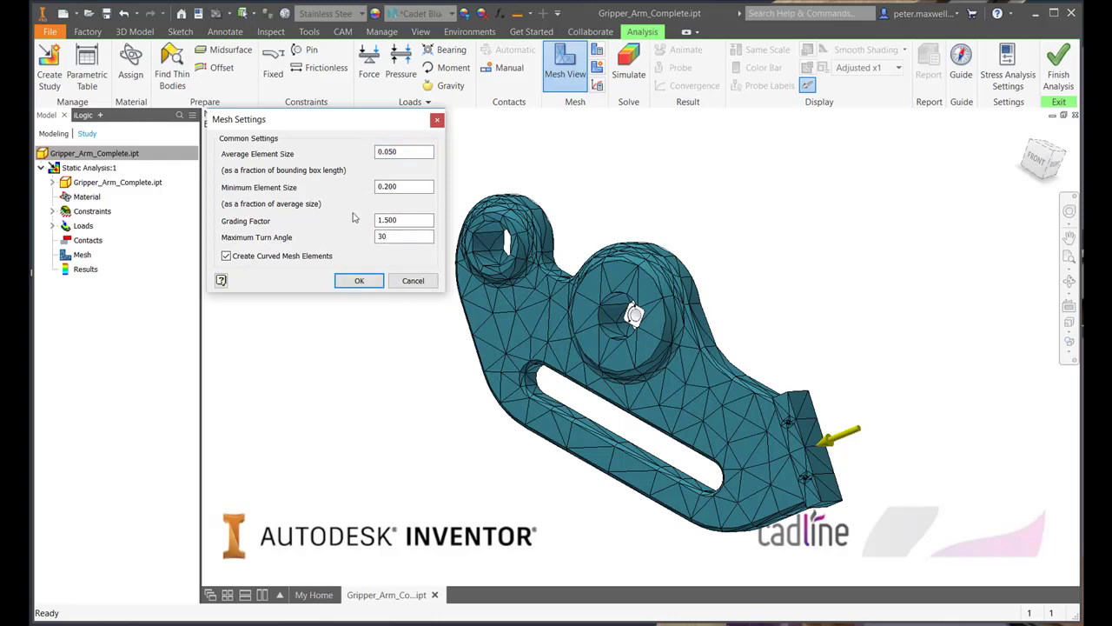
pyautogui.click(378, 281)
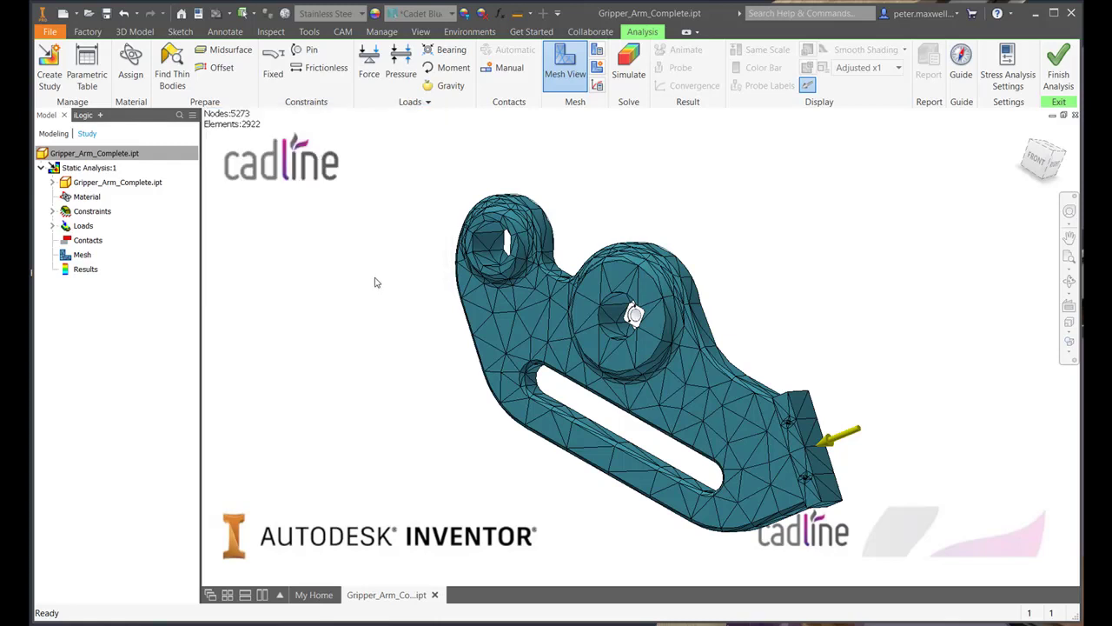
pyautogui.rightClick(94, 254)
pyautogui.click(123, 311)
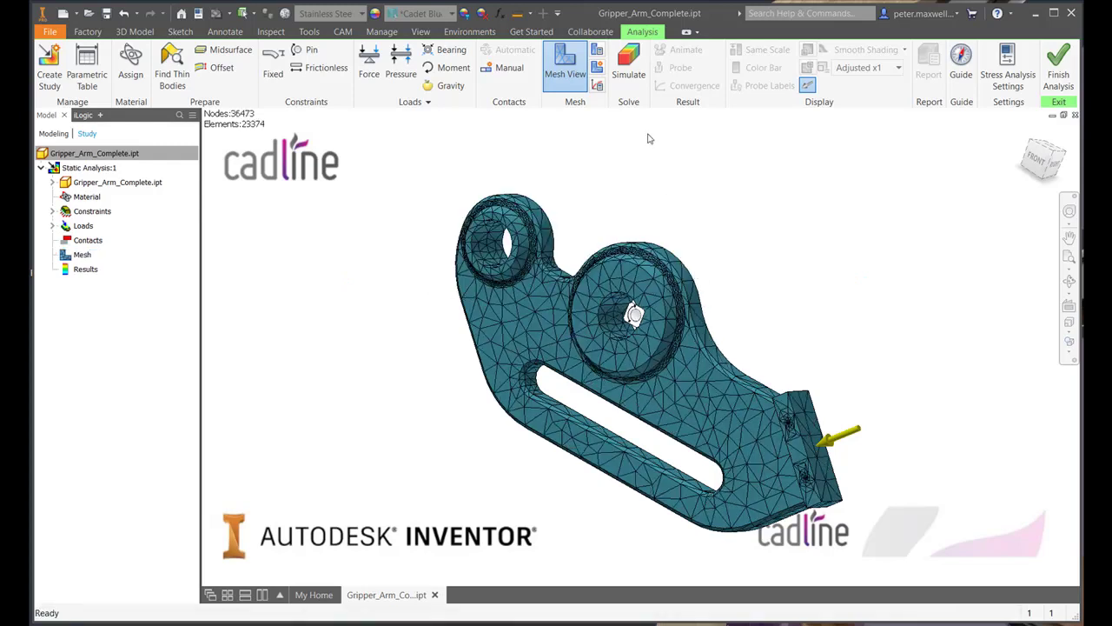
# Run the simulation of the static analysis study
pyautogui.click(632, 61)
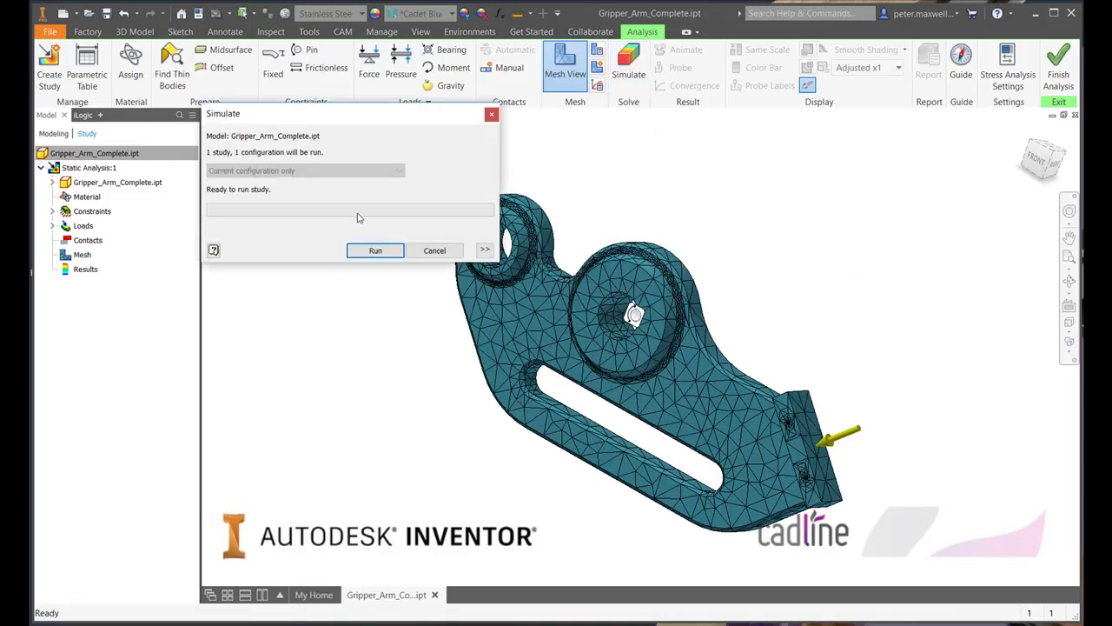
pyautogui.click(376, 251)
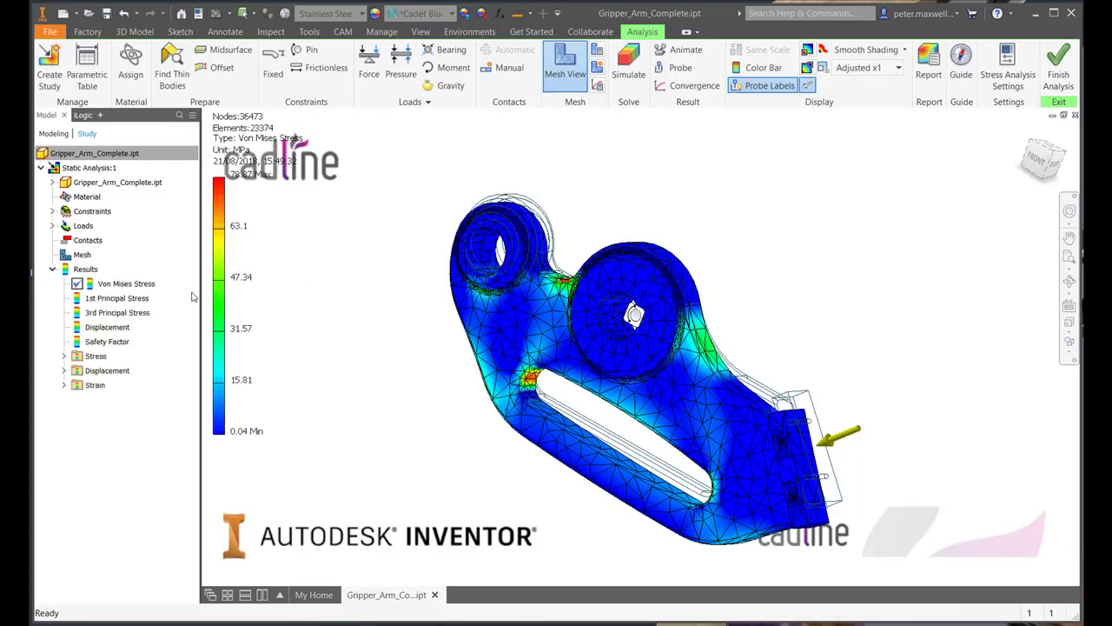
# Examine the 1st Principal Stress, 3rd Principal Stress and Safety Factor plots, ending on the Displacement plot
pyautogui.doubleClick(128, 298)
pyautogui.doubleClick(128, 313)
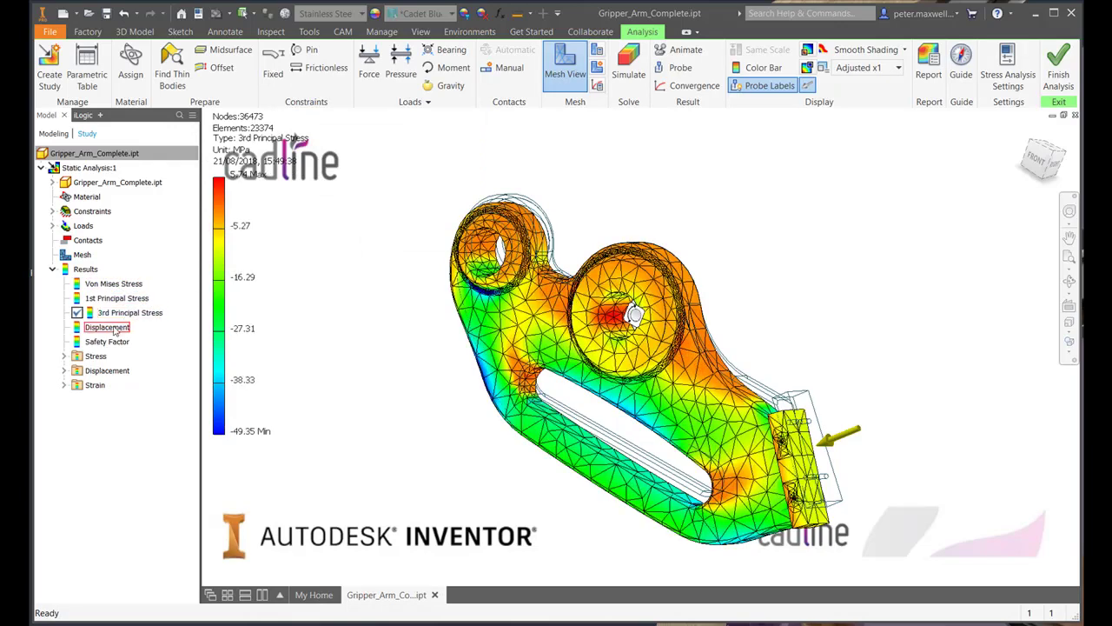
pyautogui.doubleClick(112, 328)
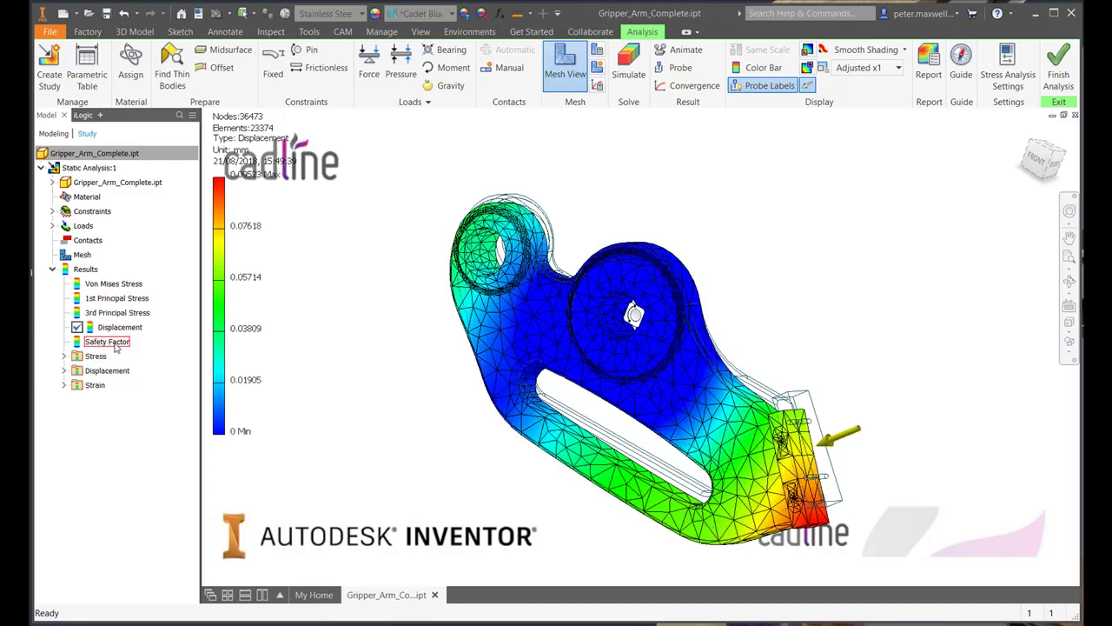
pyautogui.doubleClick(111, 342)
pyautogui.doubleClick(111, 327)
# Play the displacement animation at normal speed and examine the arm's deformation from a higher viewing angle
pyautogui.click(686, 52)
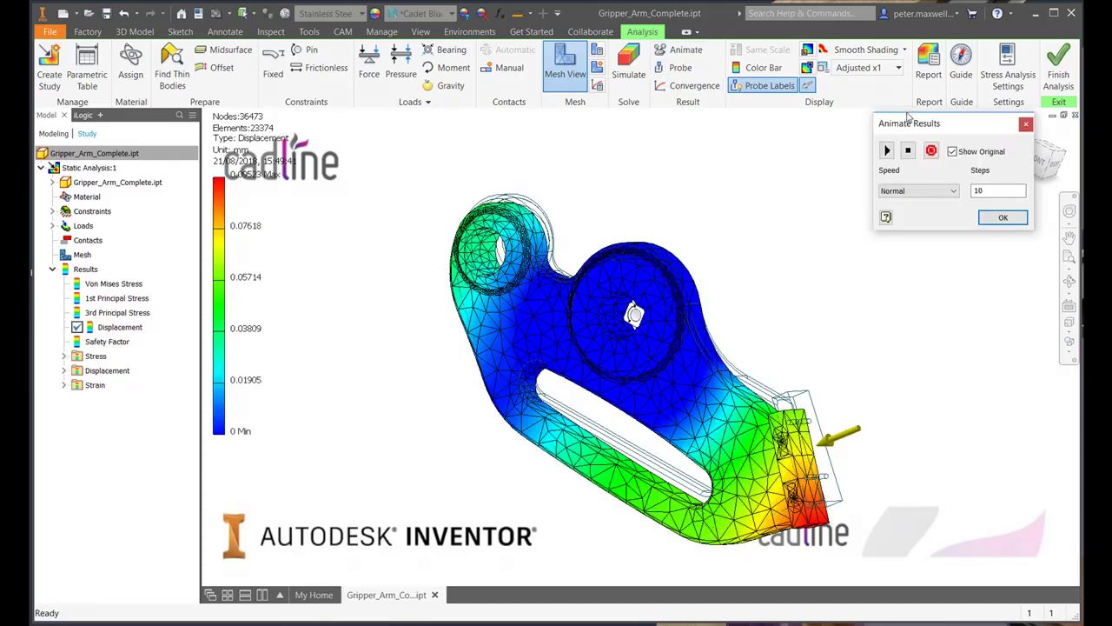
pyautogui.click(887, 152)
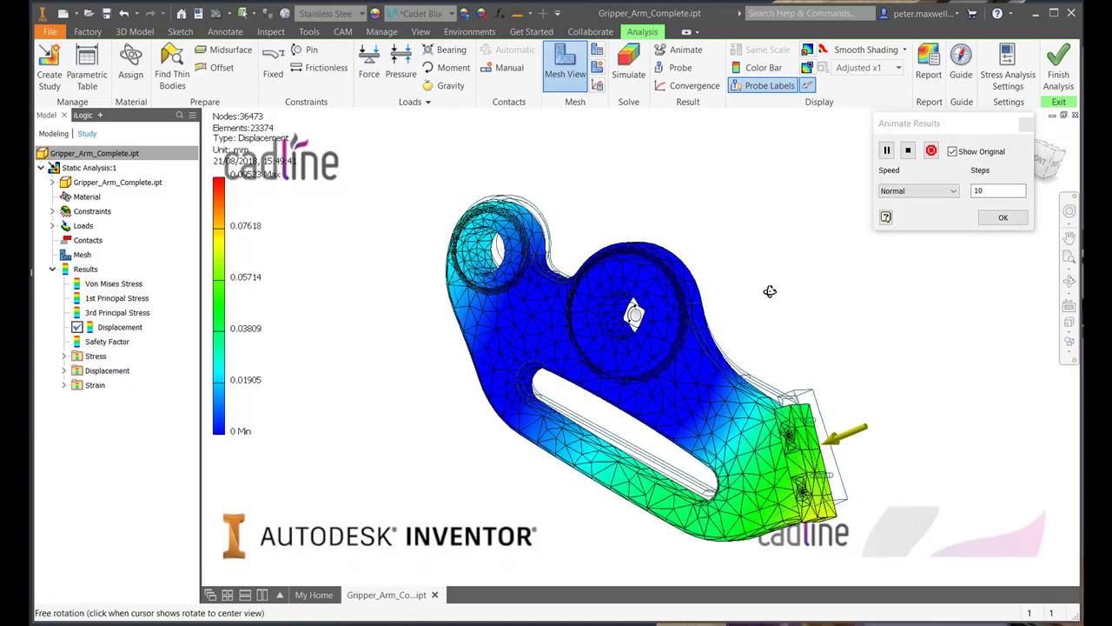
pyautogui.keyDown('shift'); pyautogui.moveTo(764, 300); pyautogui.dragTo(778, 266, button='middle'); pyautogui.keyUp('shift')
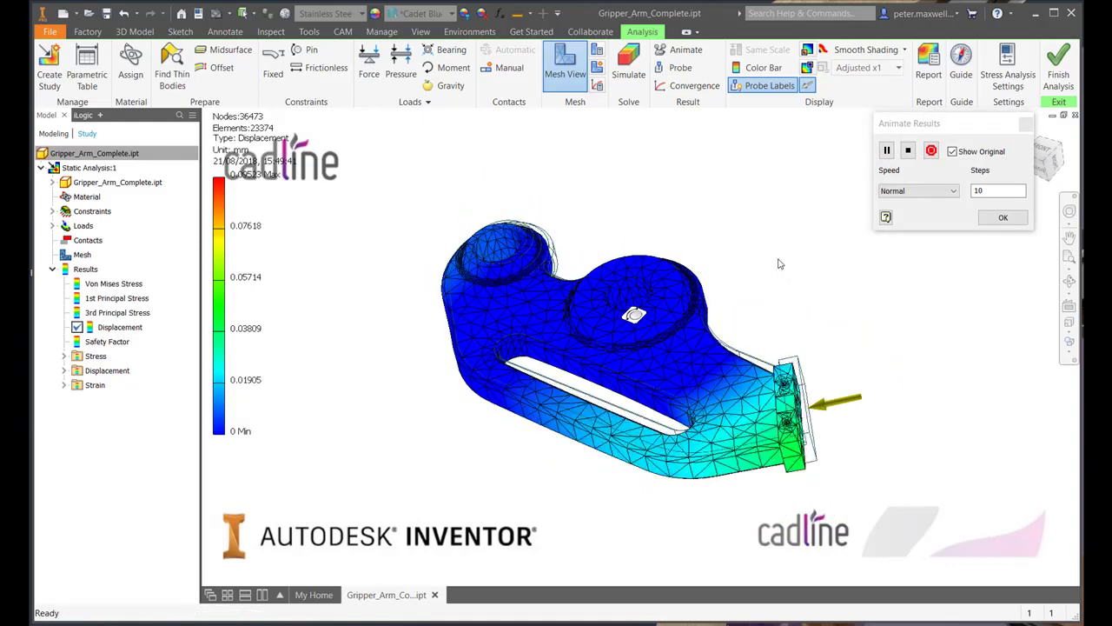
pyautogui.click(1002, 218)
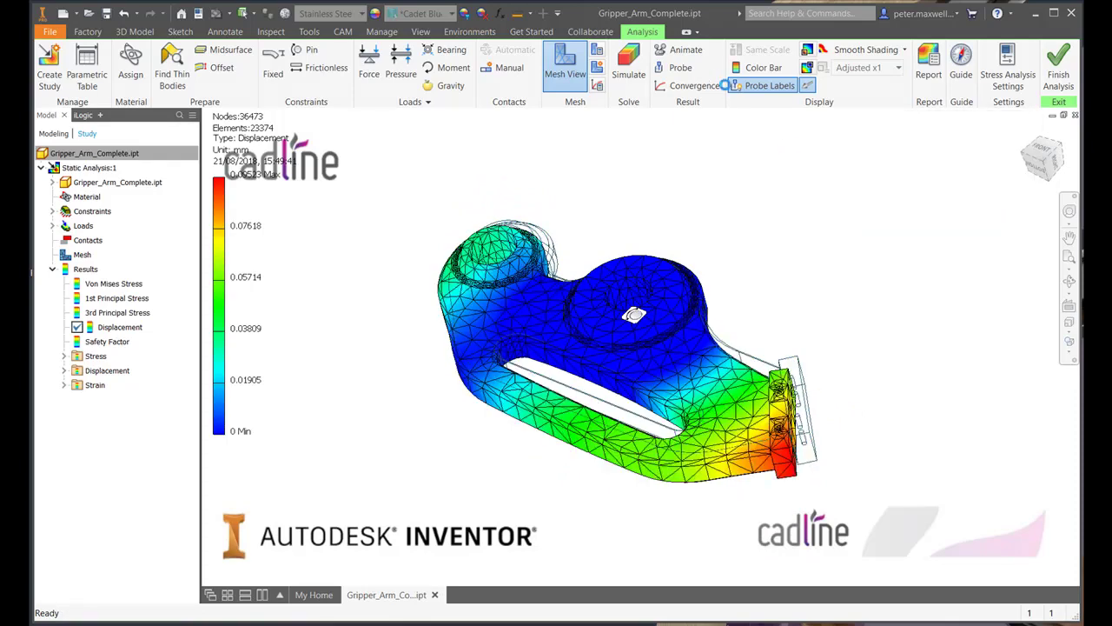
# Probe the displacement at the loaded end of the arm
pyautogui.click(683, 67)
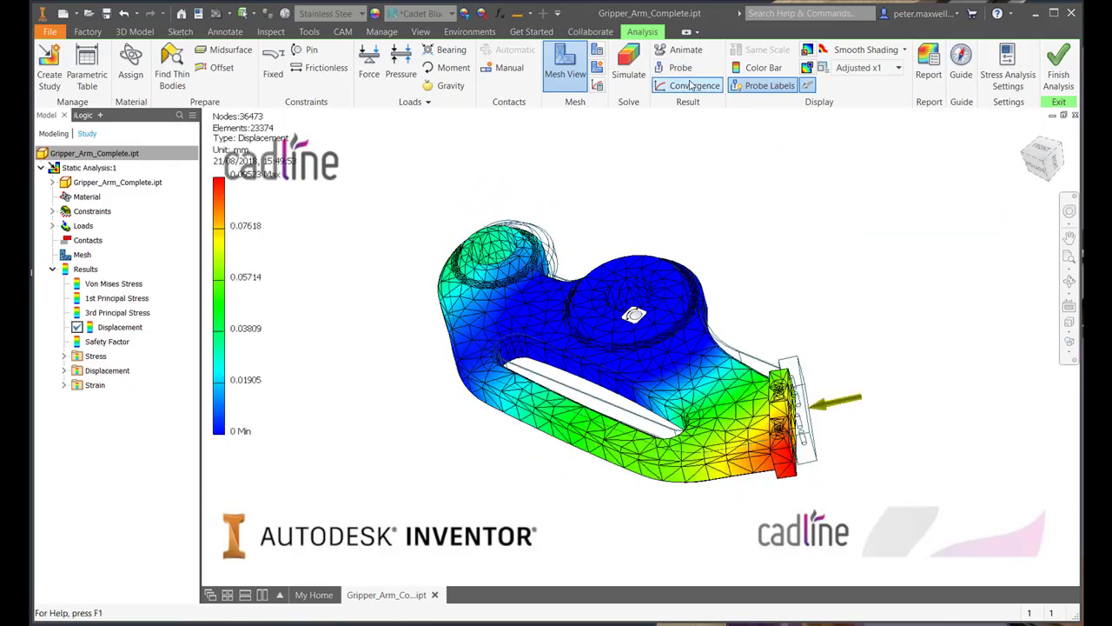
pyautogui.click(773, 386)
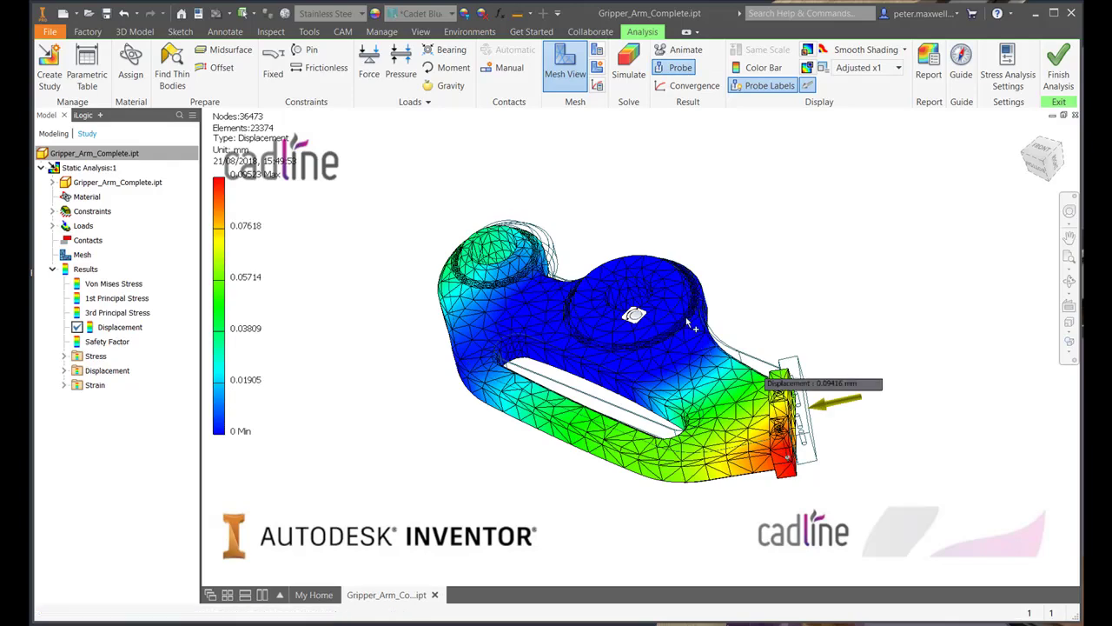
# Probe the displacement on the arm's large central boss and on the smaller boss at the unloaded end
pyautogui.click(638, 285)
pyautogui.click(500, 251)
pyautogui.keyDown('shift'); pyautogui.moveTo(500, 250); pyautogui.dragTo(609, 260, button='middle'); pyautogui.keyUp('shift')
# Generate a complete stress analysis report, including all properties with values and all items of the static analysis study
pyautogui.click(928, 65)
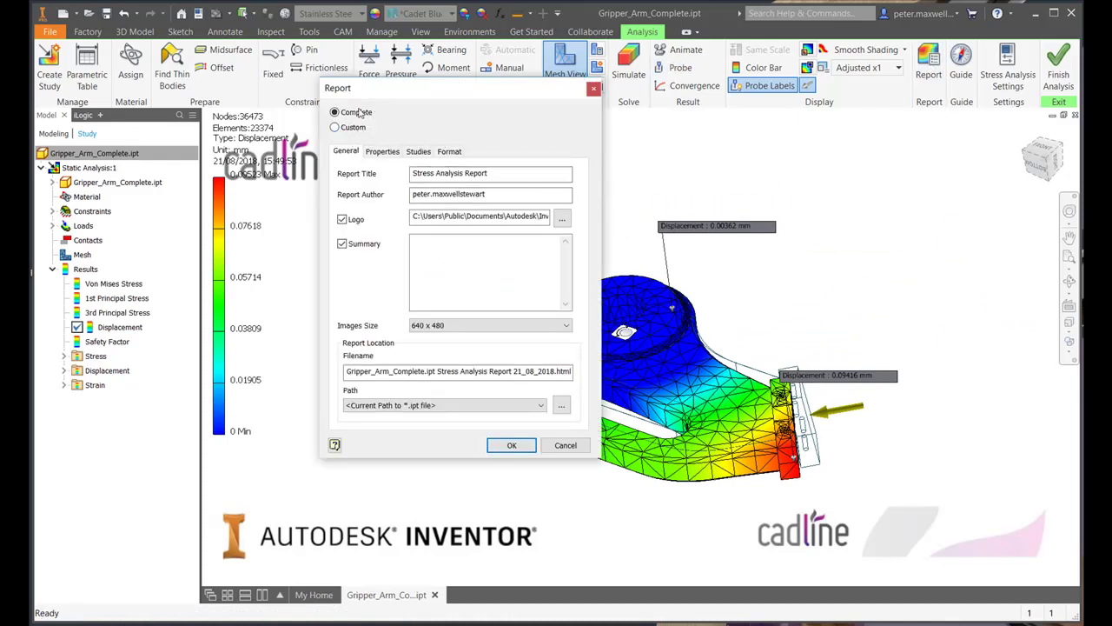
pyautogui.click(384, 153)
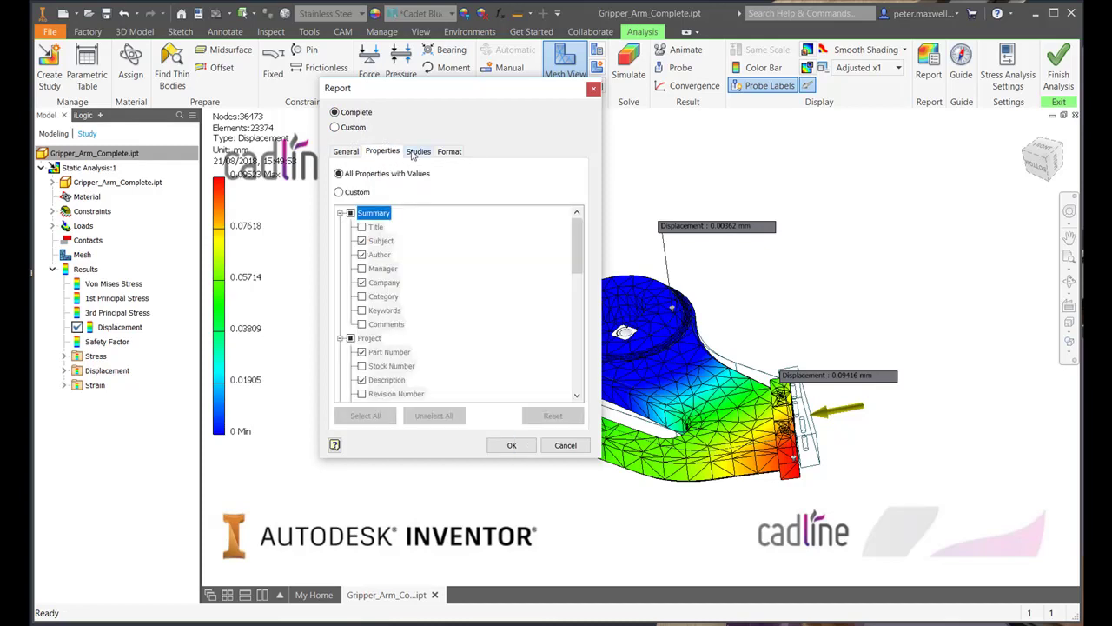
pyautogui.click(415, 152)
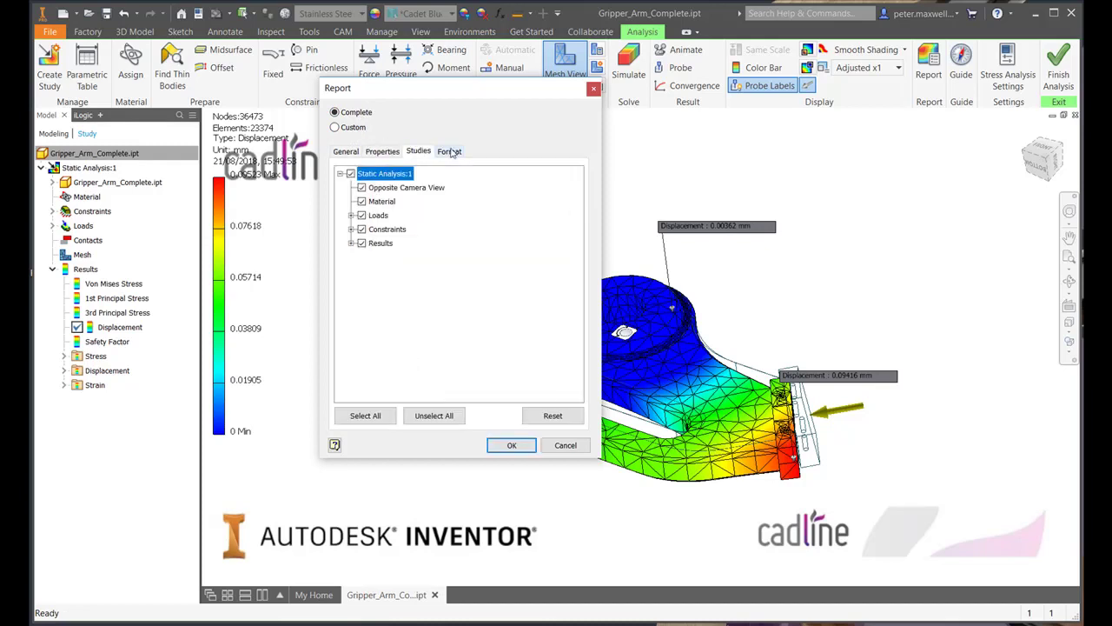
pyautogui.click(512, 445)
pyautogui.click(531, 379)
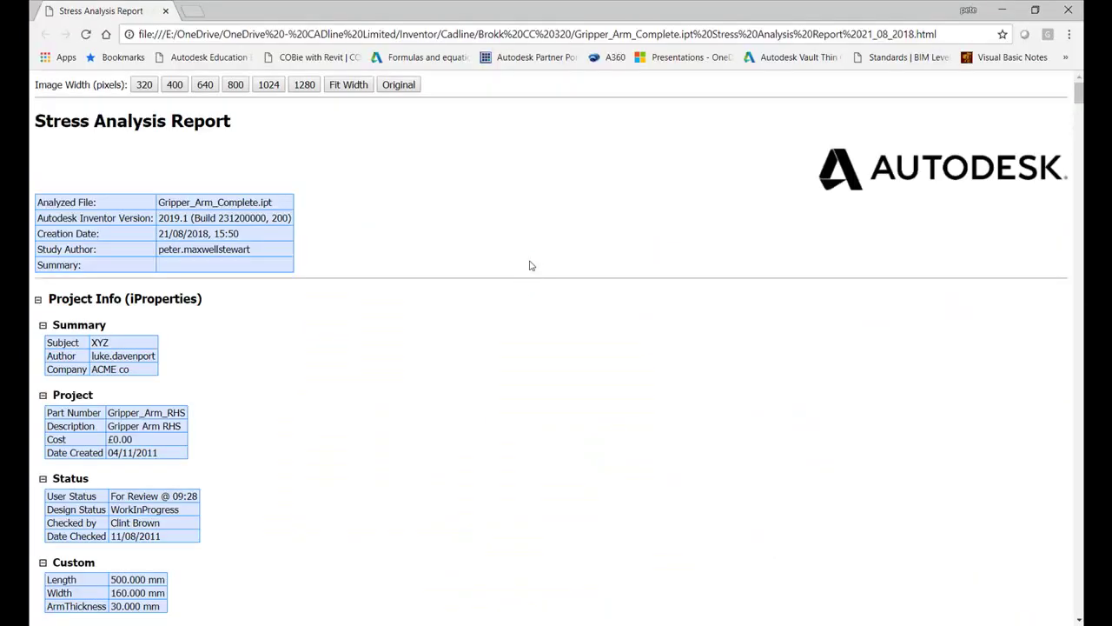
# Examine the generated report from the project properties through the mesh settings and material to the operating conditions
pyautogui.scroll(-7, 528, 235)
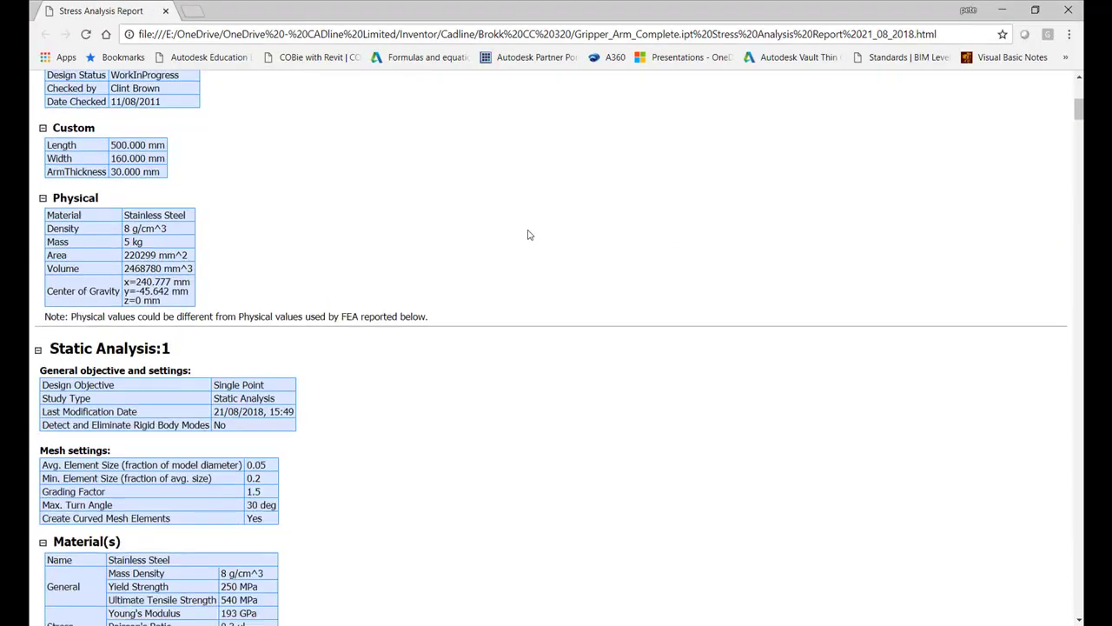
pyautogui.scroll(-14, 528, 235)
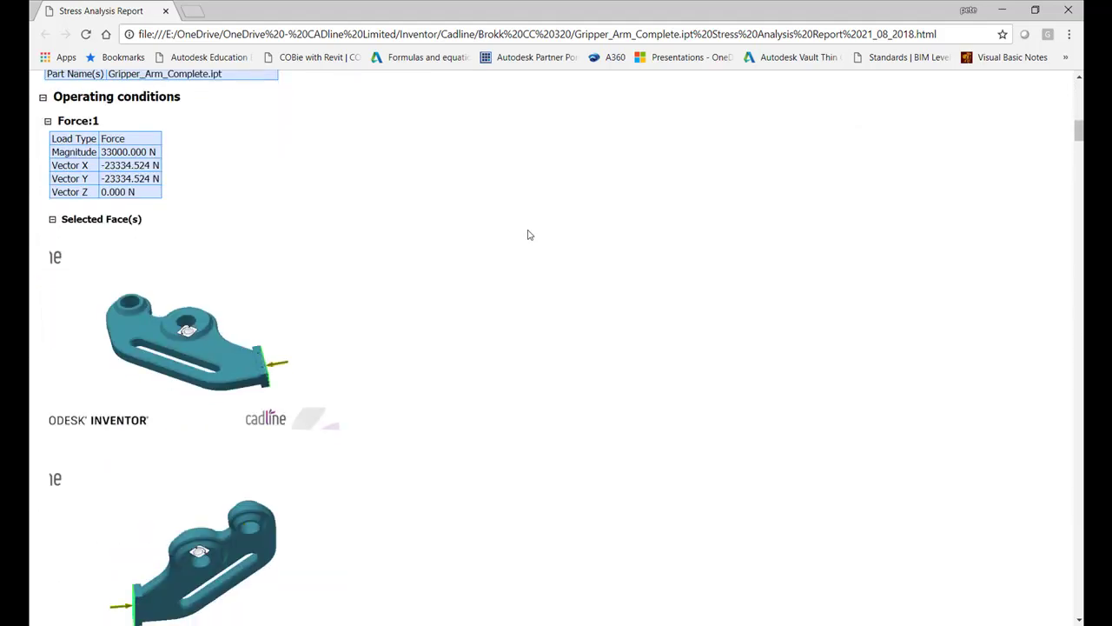